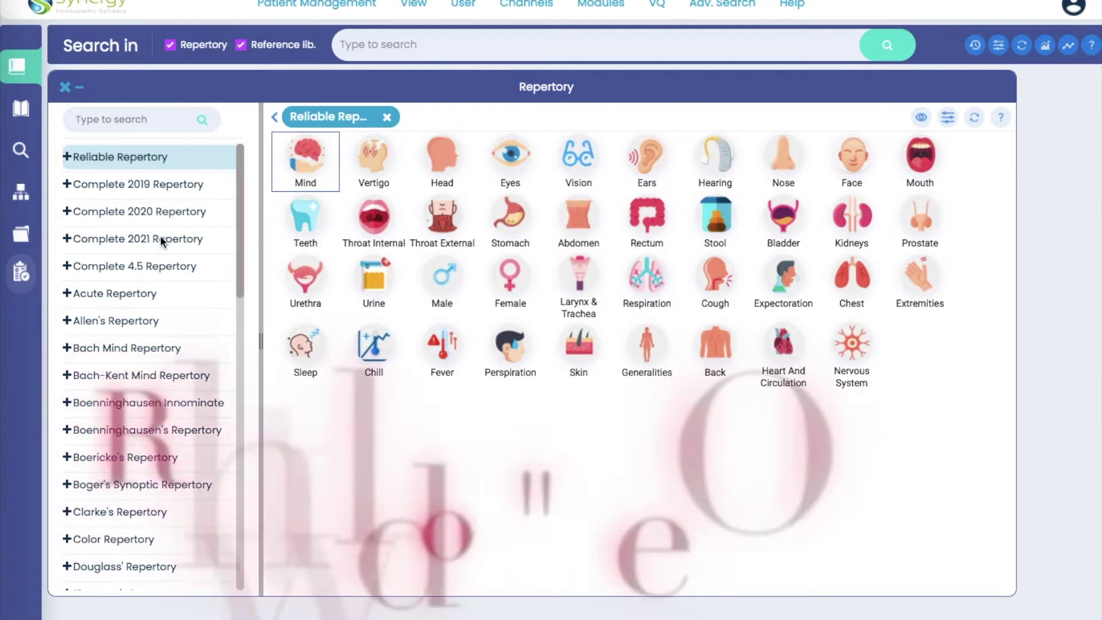
# Open Complete 2021 and Suggesta repertories in new windows, then return to Reliable's chapters
pyautogui.rightClick(161, 237)
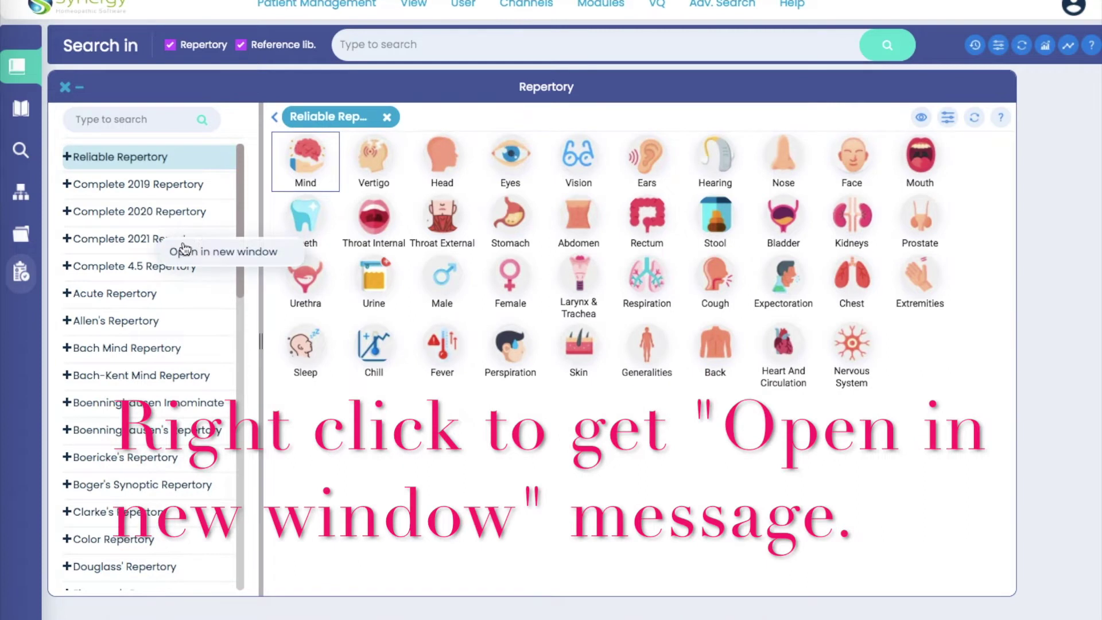
pyautogui.click(216, 251)
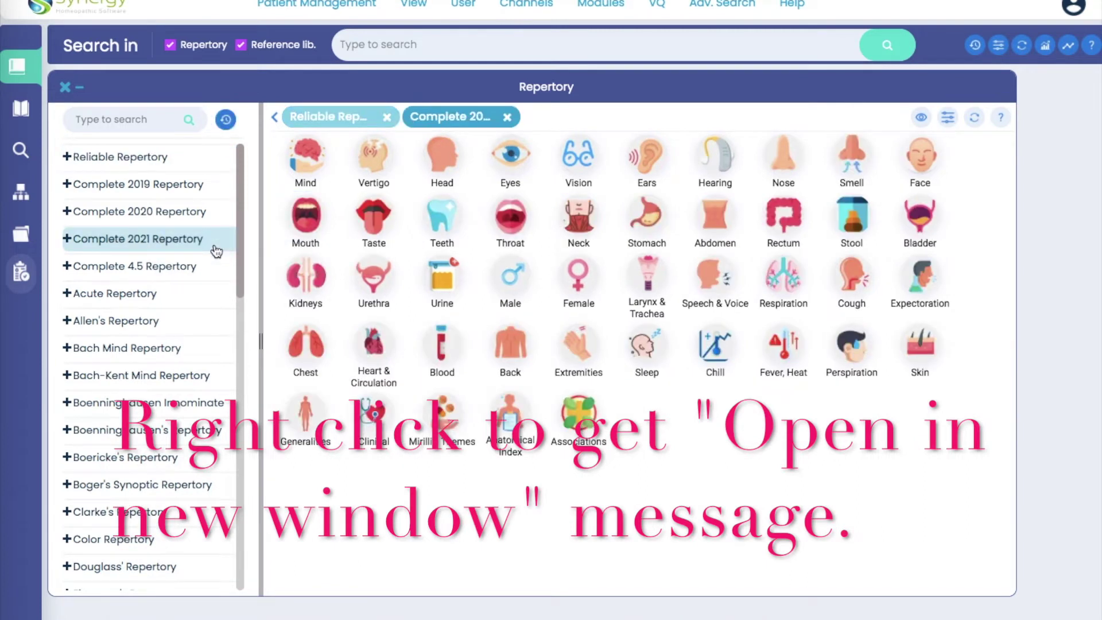
pyautogui.scroll(-1, 137, 562)
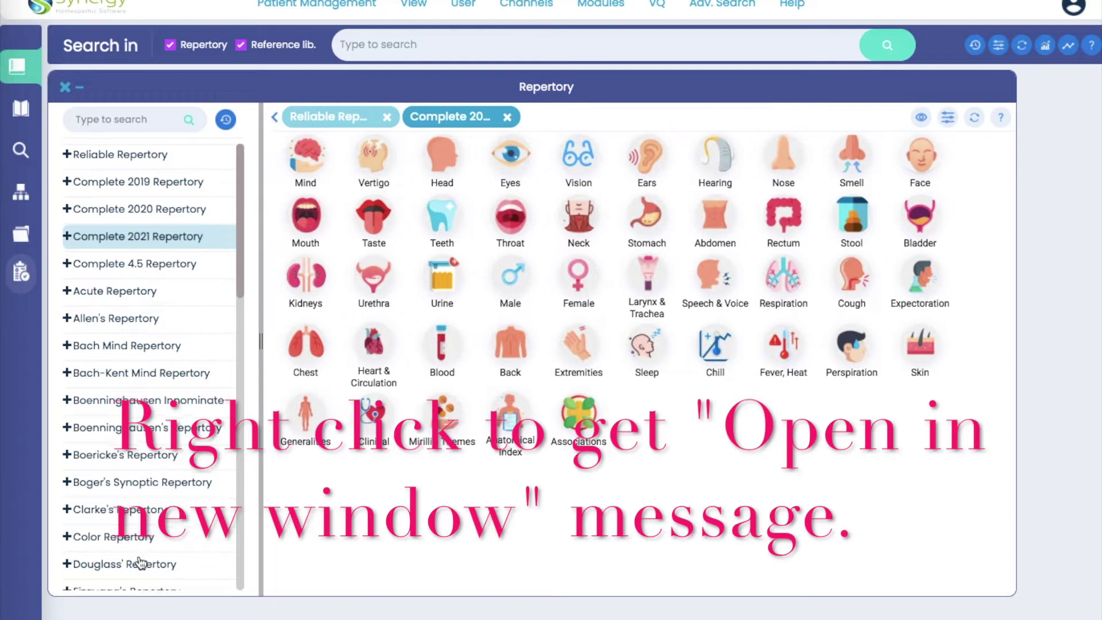
pyautogui.scroll(-5, 139, 555)
pyautogui.scroll(-1, 138, 557)
pyautogui.scroll(-3, 138, 560)
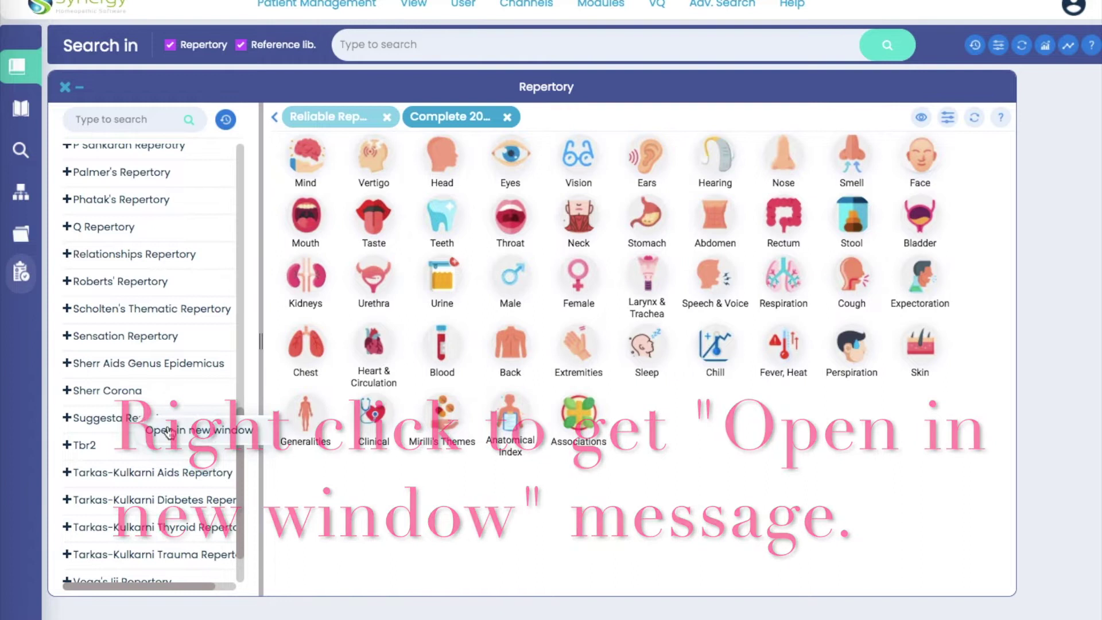
pyautogui.rightClick(120, 422)
pyautogui.click(211, 434)
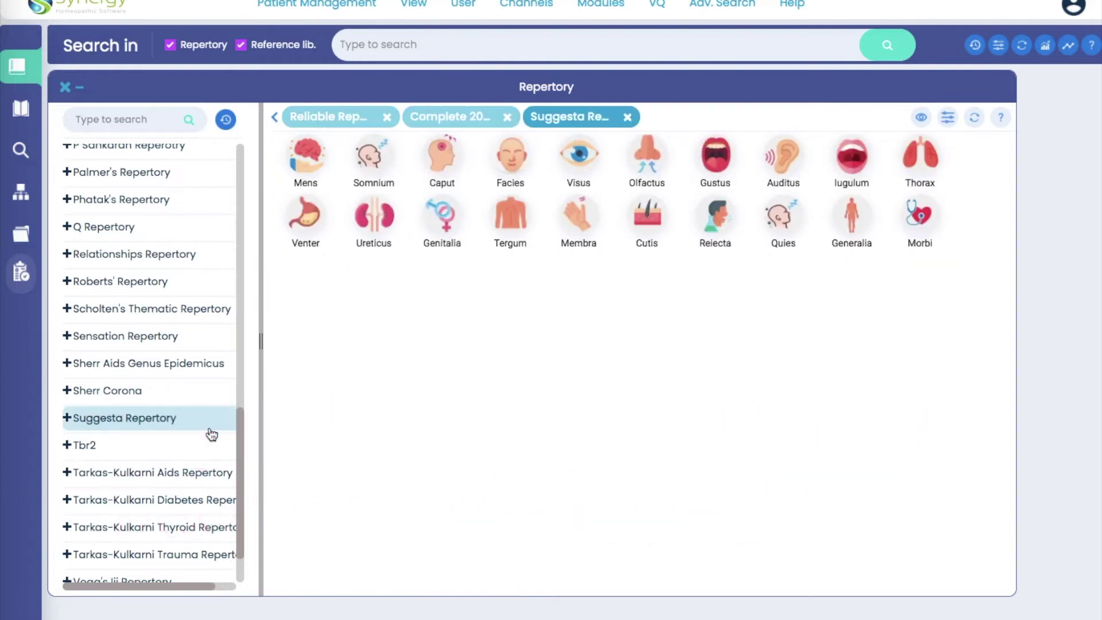
pyautogui.click(439, 123)
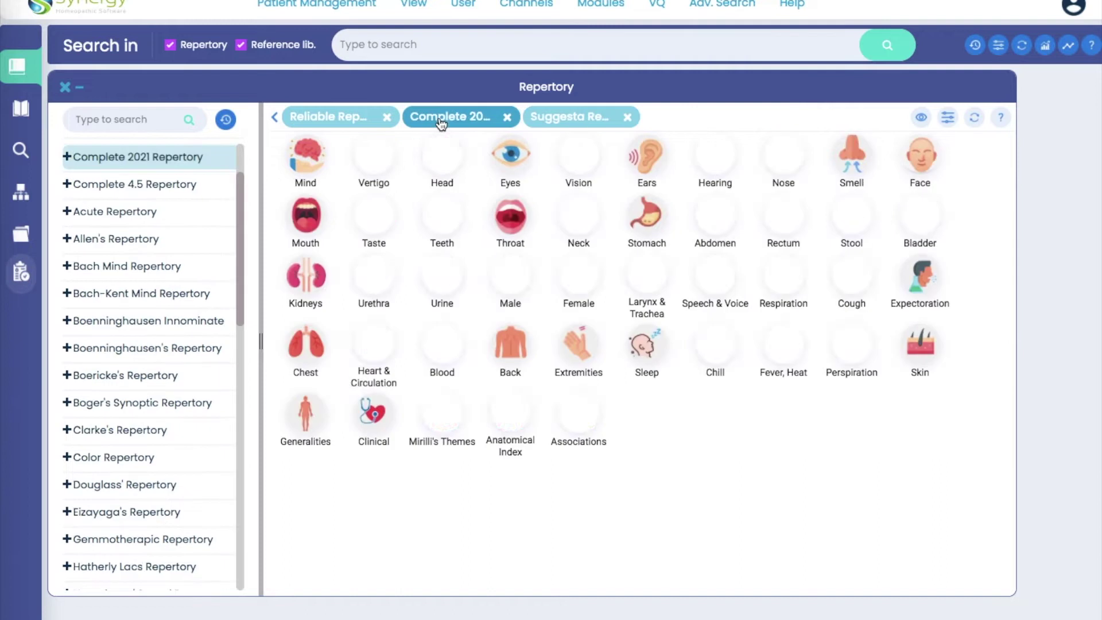
pyautogui.click(338, 122)
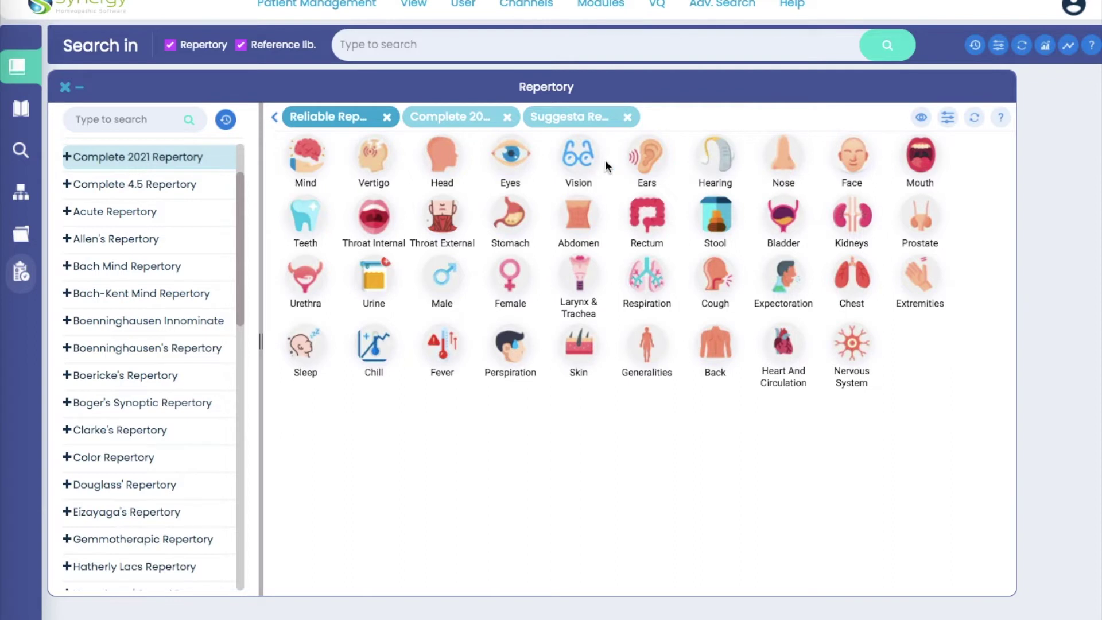
pyautogui.scroll(-2, 111, 230)
pyautogui.scroll(-10, 111, 230)
pyautogui.scroll(-3, 111, 230)
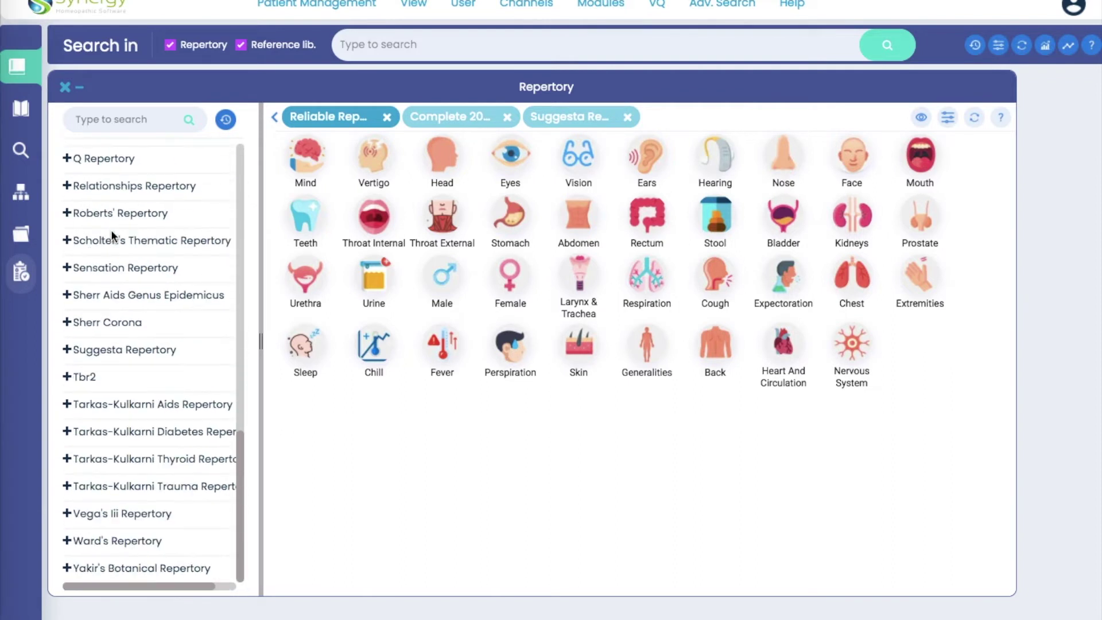
pyautogui.scroll(10, 111, 230)
pyautogui.scroll(3, 111, 229)
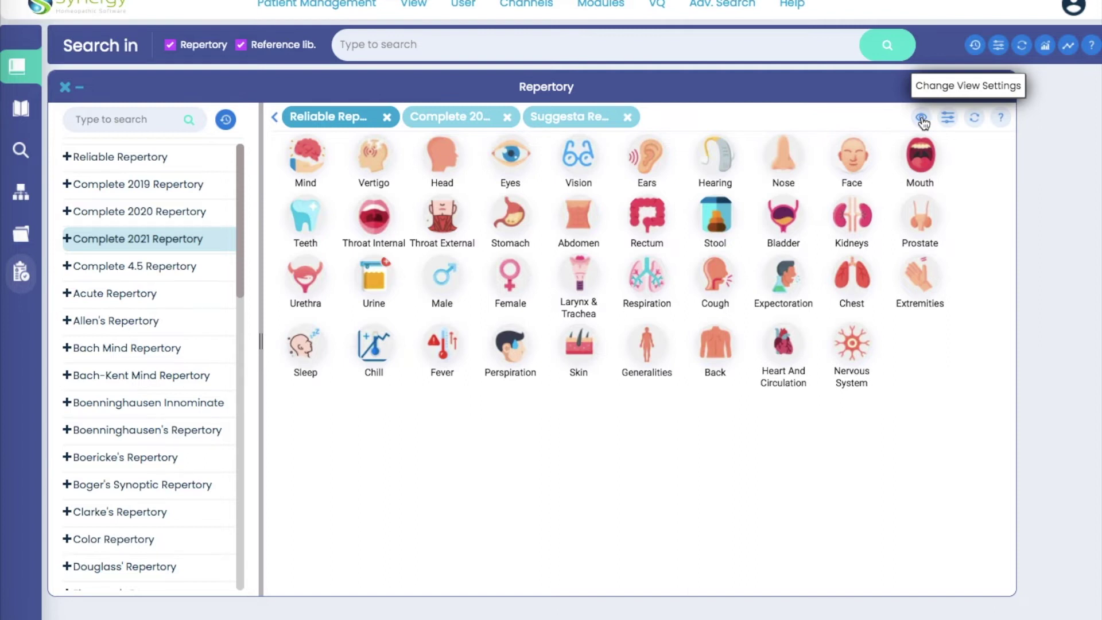
# Switch from Complete 2021's chapters to Suggesta Repertory's Latin chapters
pyautogui.click(456, 120)
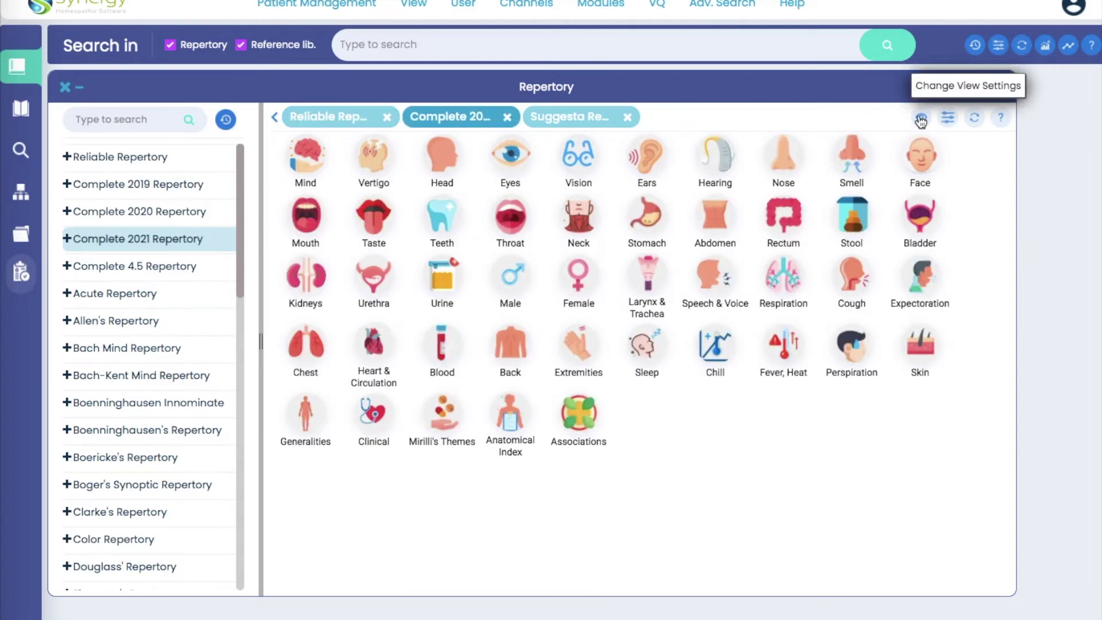
pyautogui.click(594, 121)
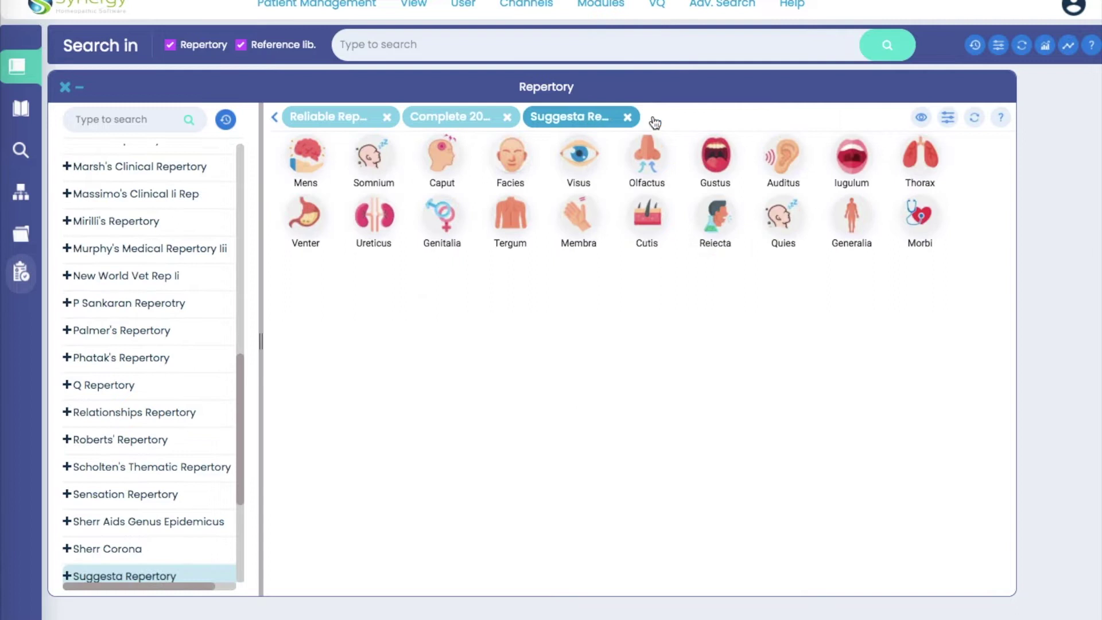
pyautogui.click(921, 118)
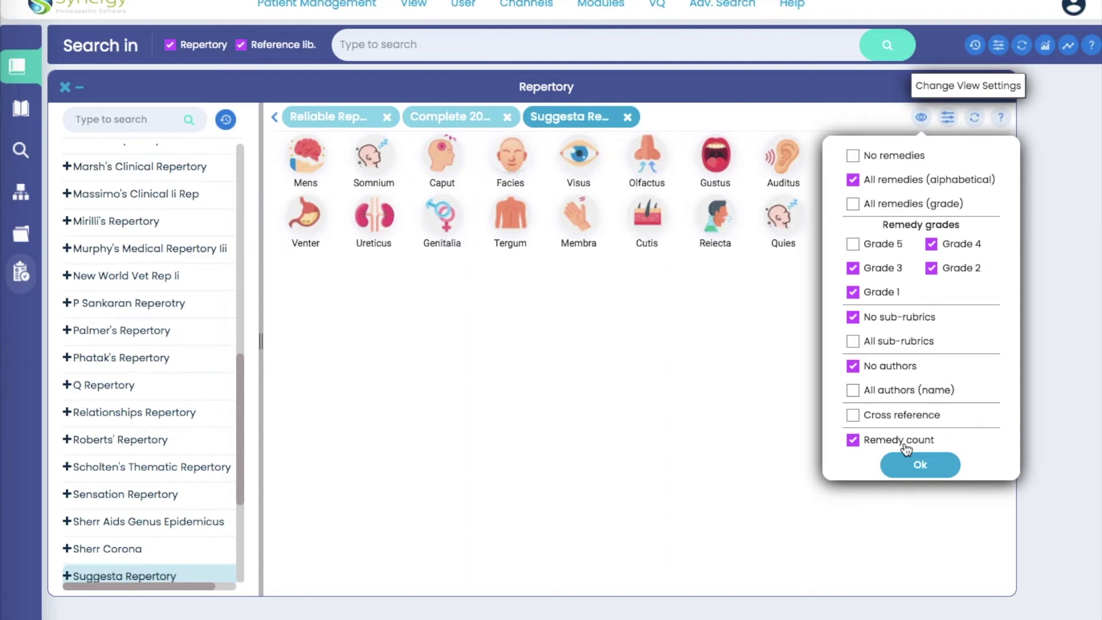
pyautogui.click(918, 465)
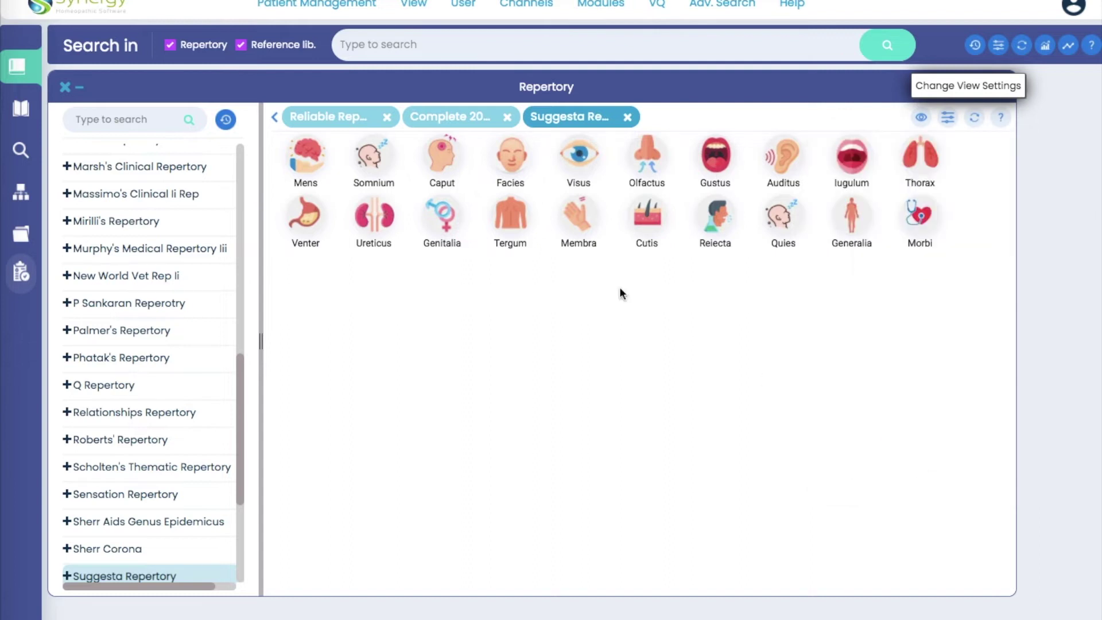
# Open Suggesta's Mens chapter, move its window aside, and enable Cross reference display
pyautogui.click(304, 161)
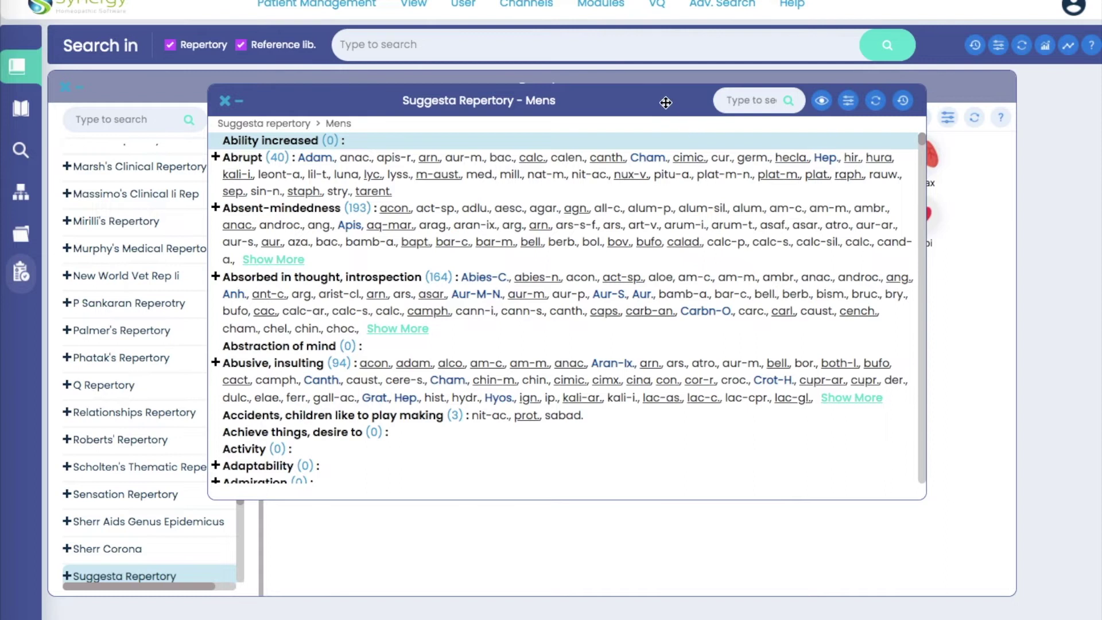
pyautogui.moveTo(664, 103); pyautogui.dragTo(677, 169)
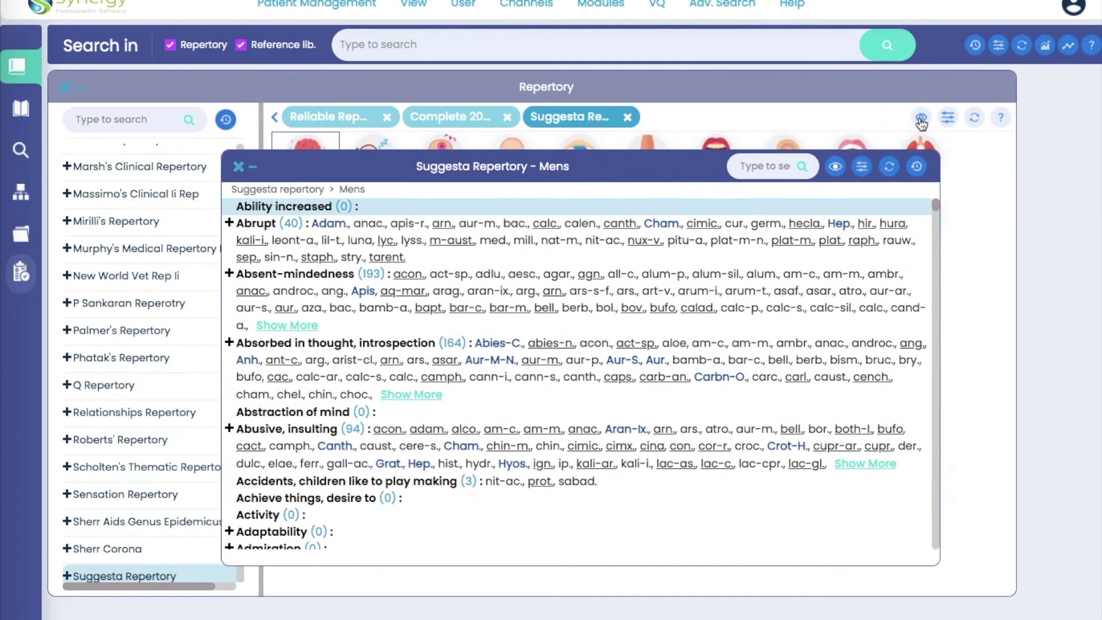
pyautogui.click(835, 167)
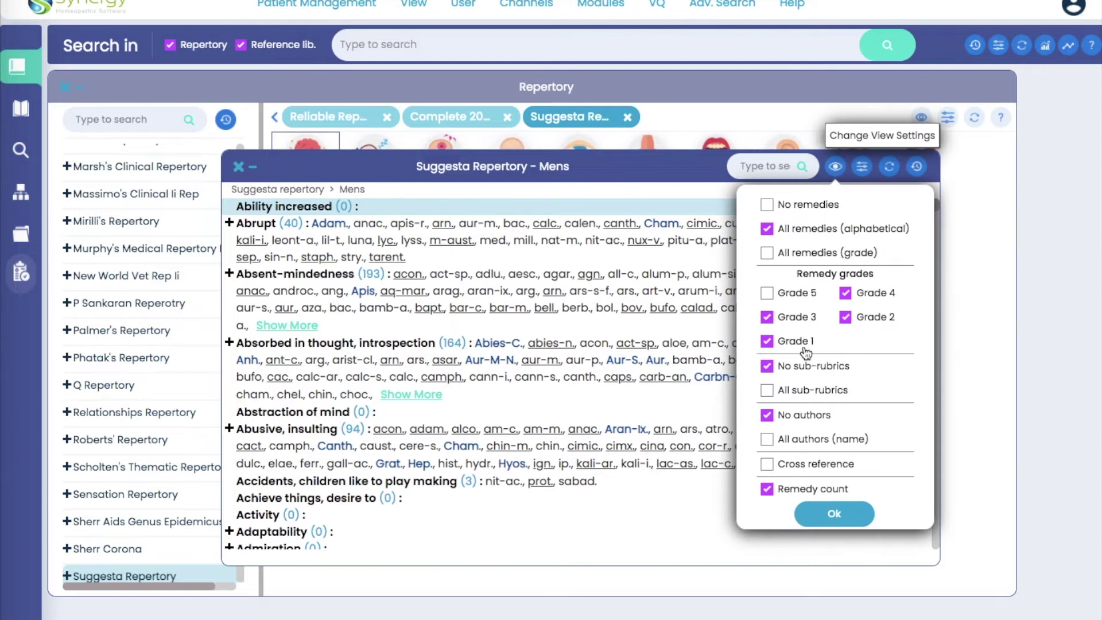
pyautogui.click(767, 465)
pyautogui.click(830, 515)
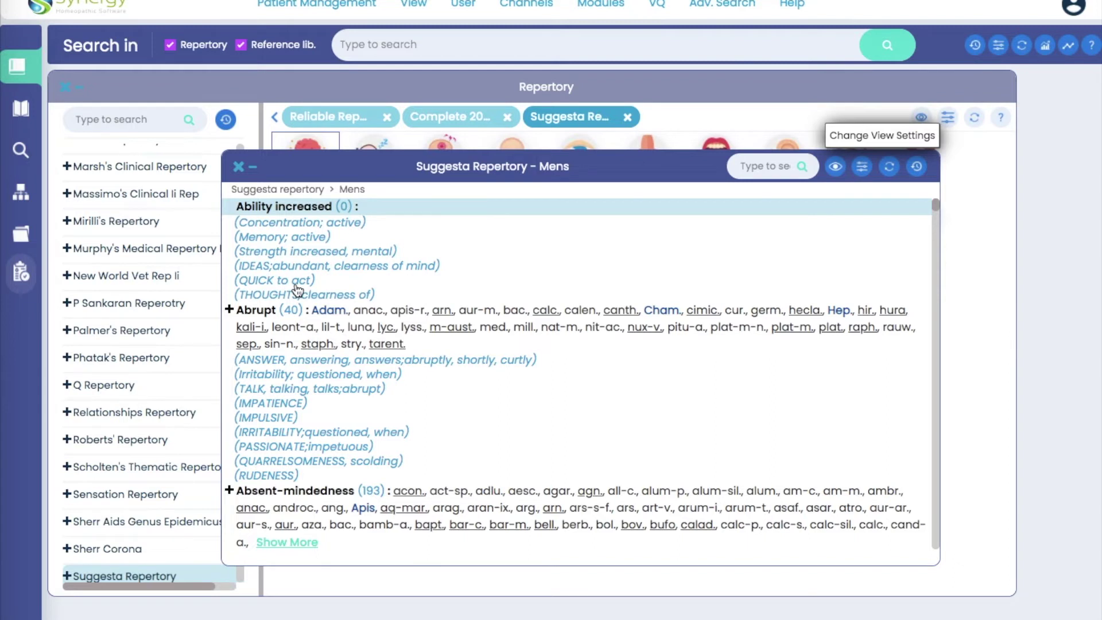
# Close and reopen the Suggesta Mens chapter window twice
pyautogui.click(239, 169)
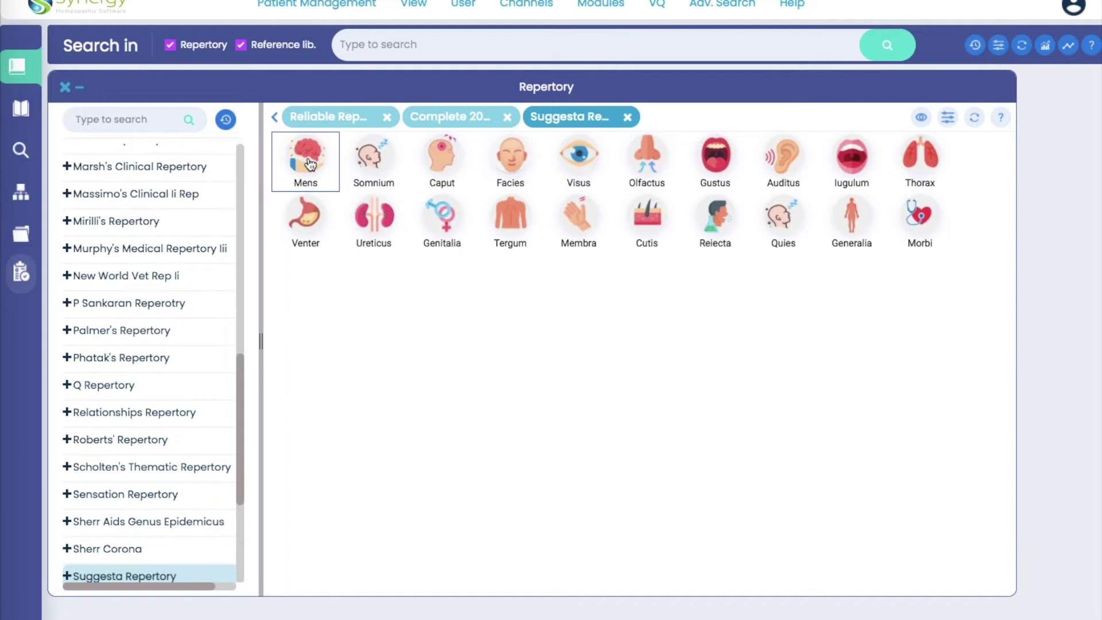
pyautogui.click(308, 163)
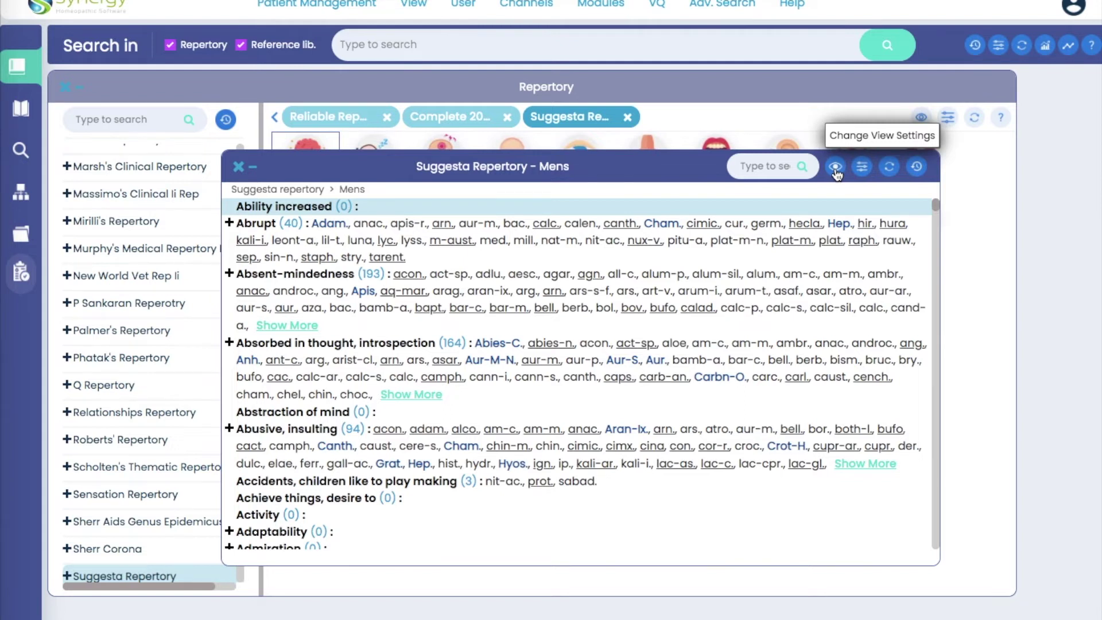
pyautogui.click(824, 132)
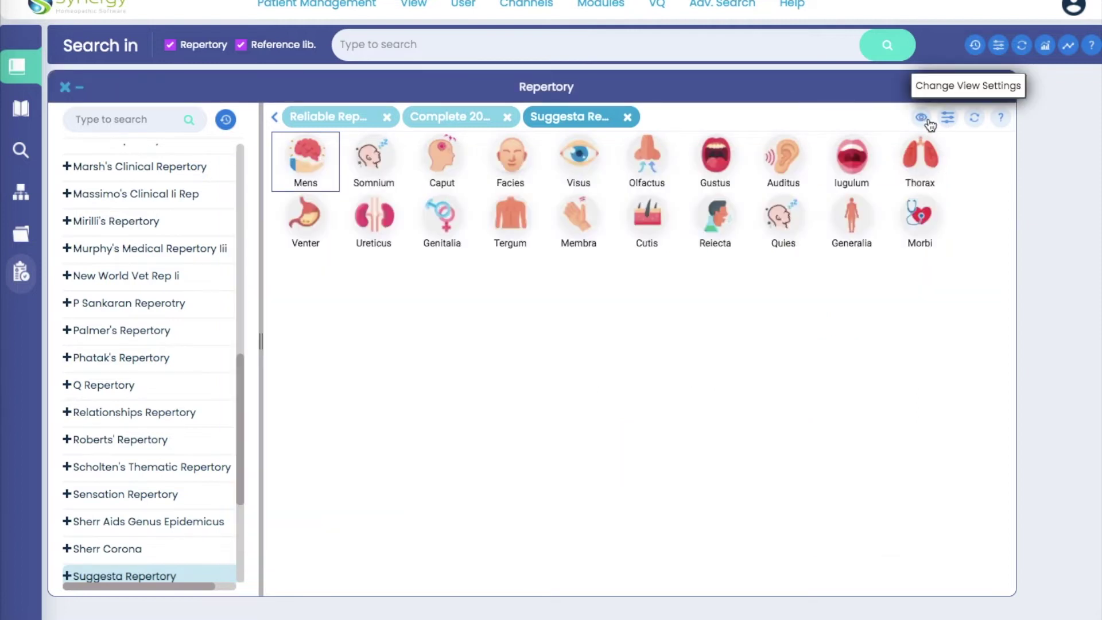
pyautogui.click(308, 162)
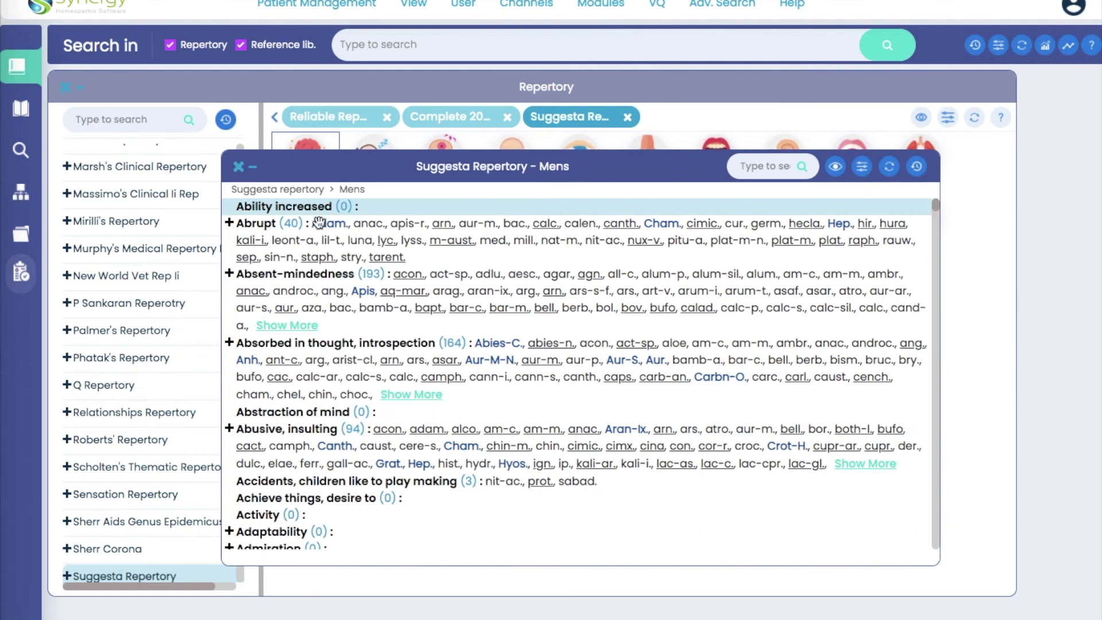
# Set the Mens chapter to No remedies, then close its window
pyautogui.click(835, 166)
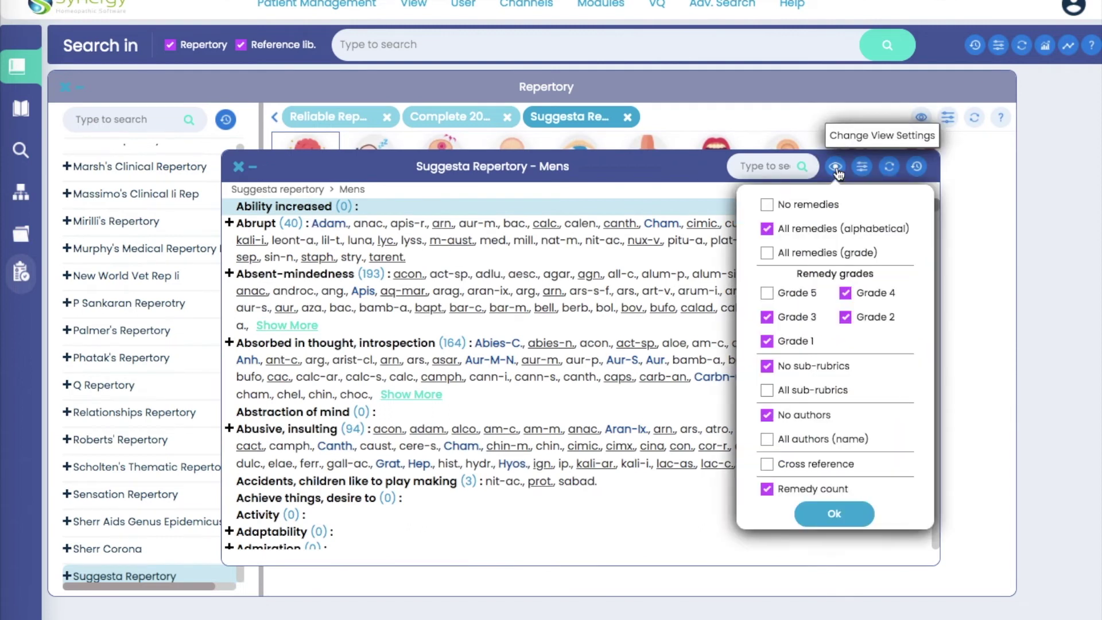
pyautogui.click(768, 207)
pyautogui.click(829, 512)
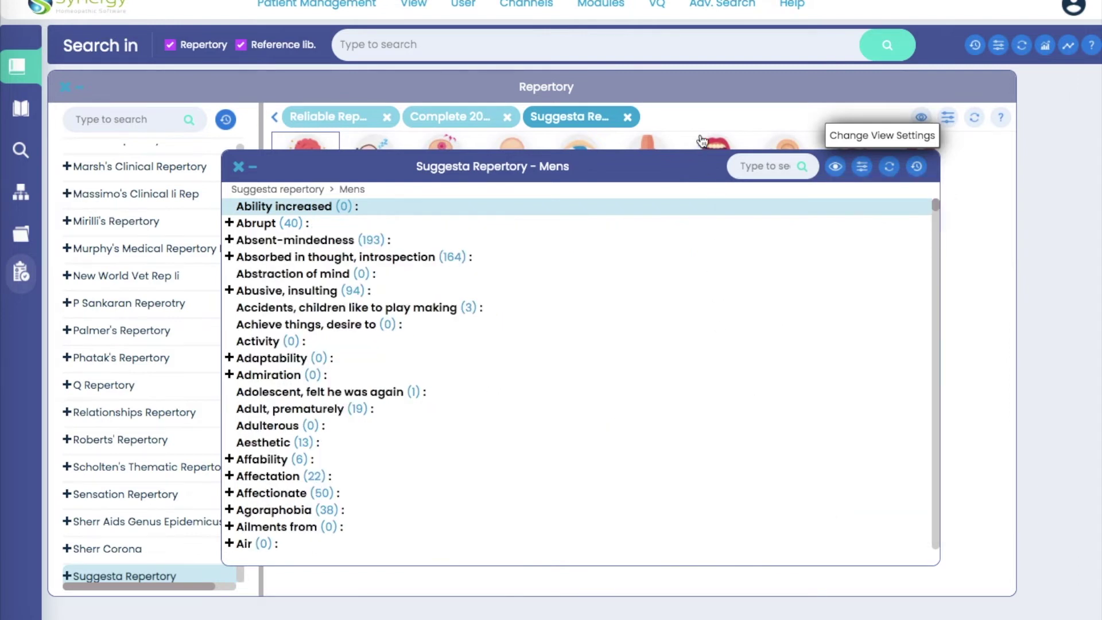
pyautogui.click(691, 117)
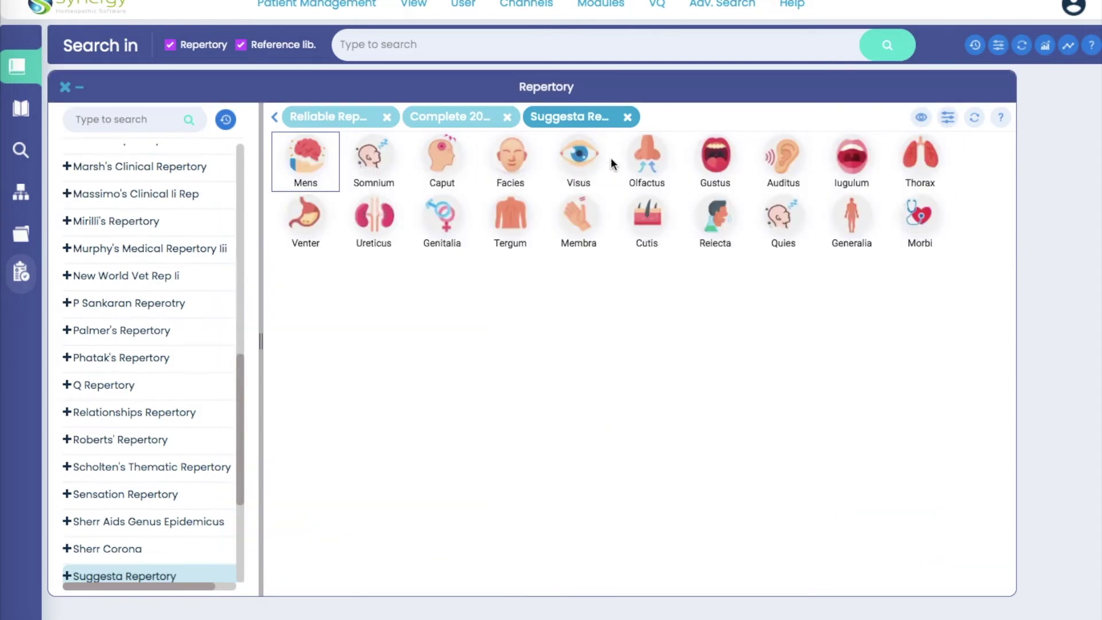
# Open Suggesta's Visus chapter, expand the Eye subrubrics, then switch to Complete 2021
pyautogui.click(578, 156)
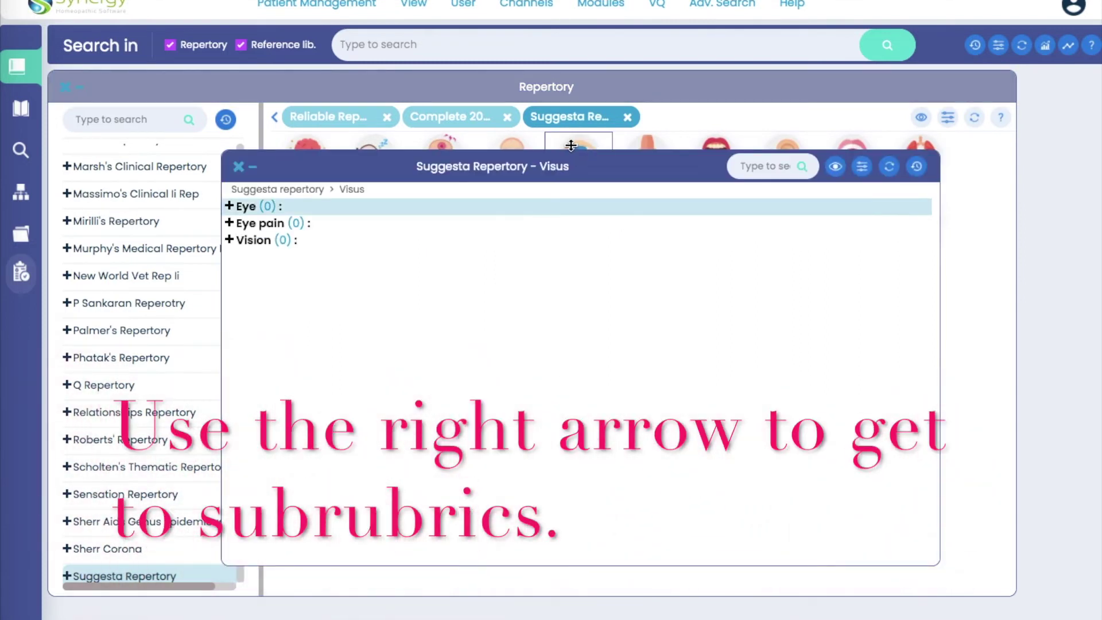
pyautogui.press('Right')
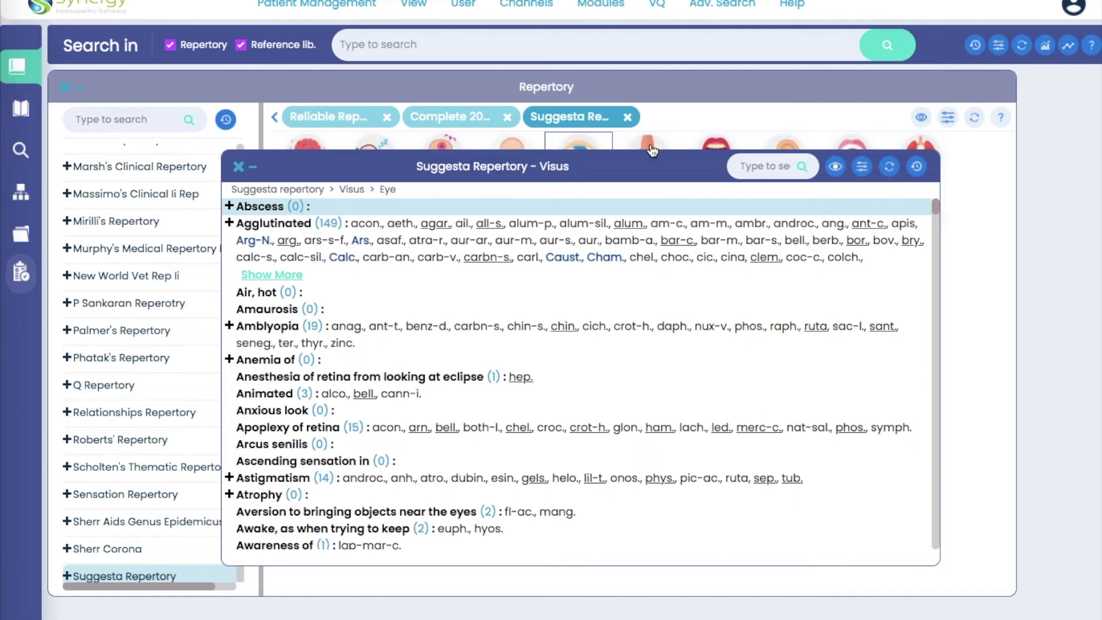
pyautogui.click(475, 117)
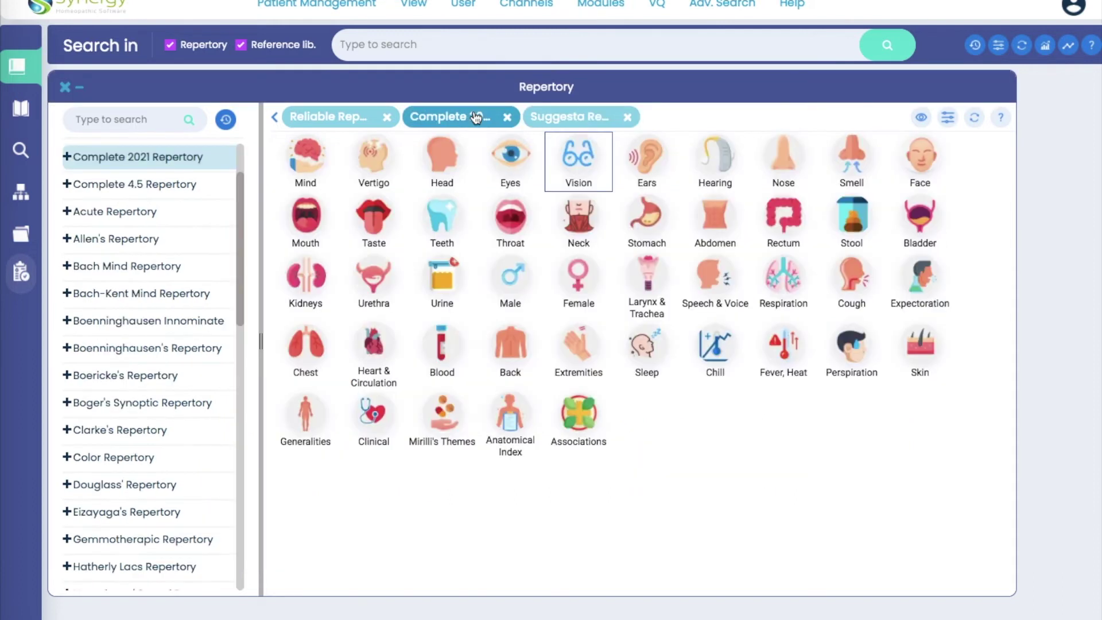
# Open Complete 2021's Head chapter with No remedies and Cross reference enabled
pyautogui.click(439, 158)
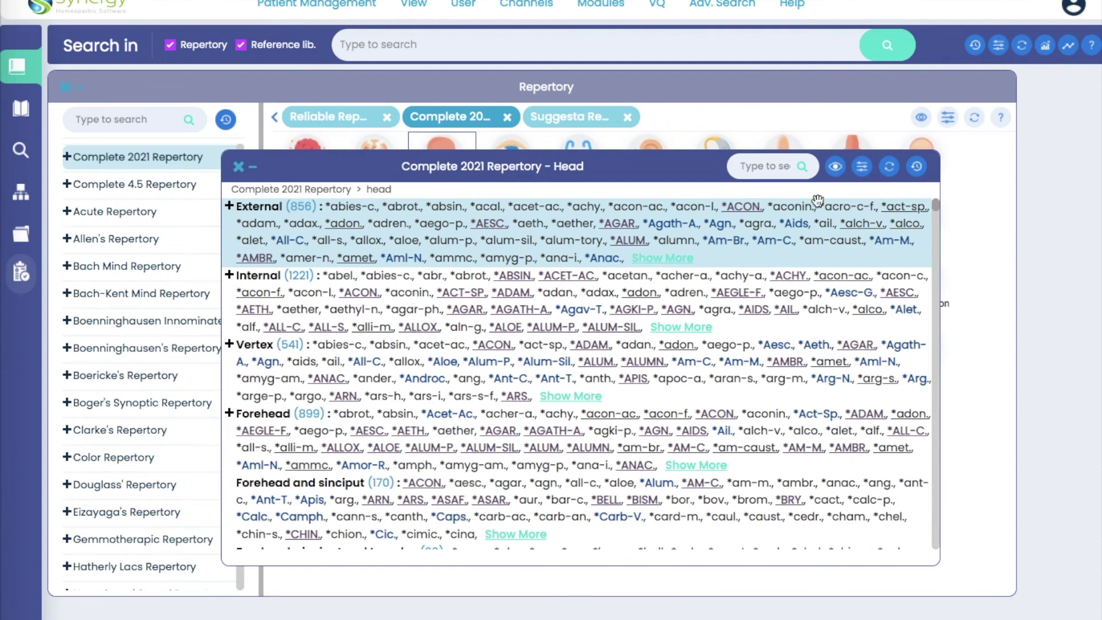
pyautogui.click(835, 168)
pyautogui.click(766, 206)
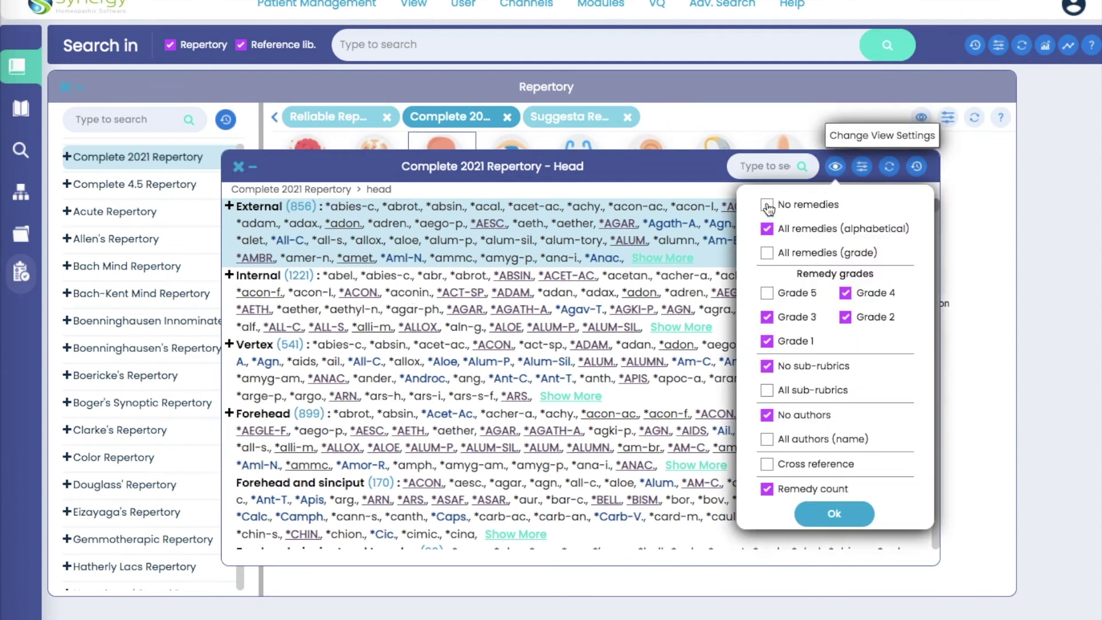
pyautogui.click(766, 464)
pyautogui.click(834, 516)
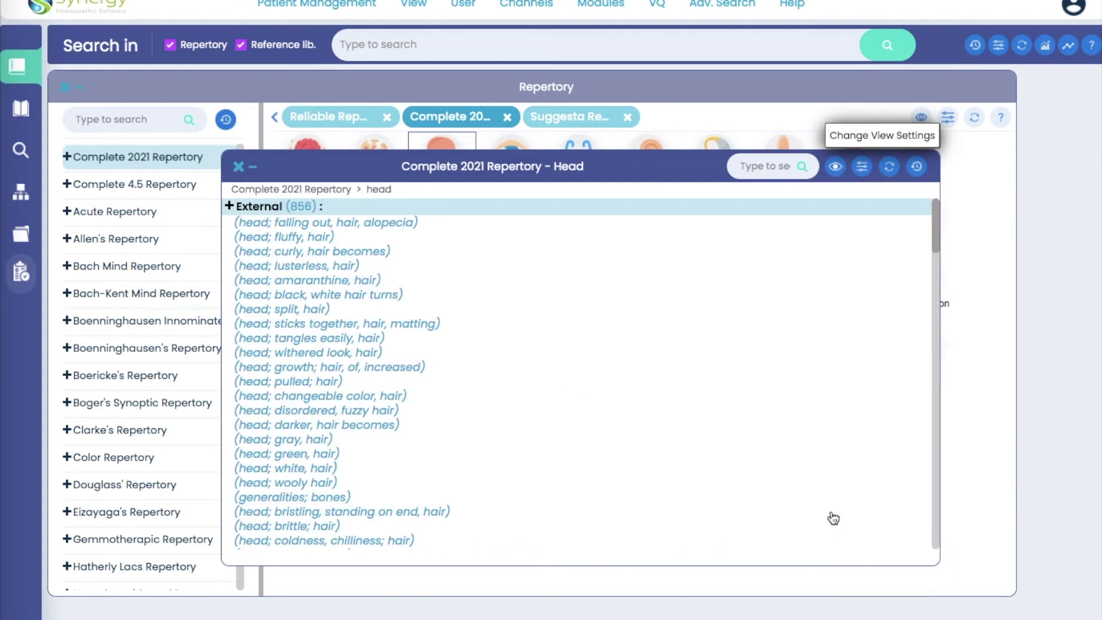
pyautogui.scroll(-1, 753, 491)
pyautogui.scroll(-3, 754, 490)
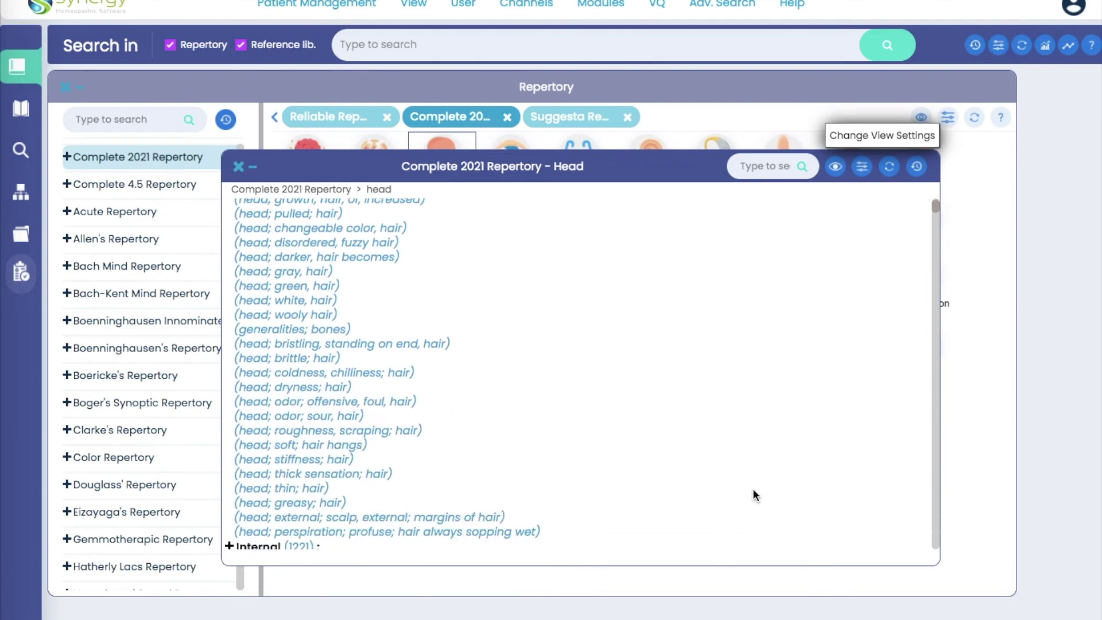
pyautogui.scroll(-6, 753, 491)
pyautogui.scroll(-2, 753, 489)
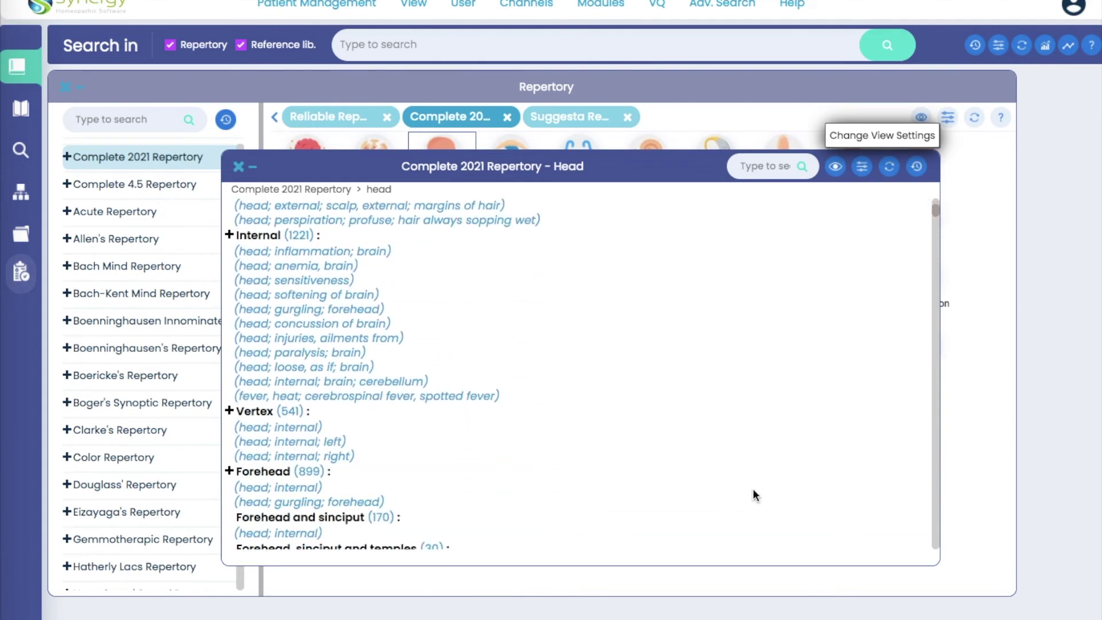
pyautogui.scroll(10, 754, 489)
pyautogui.scroll(3, 753, 488)
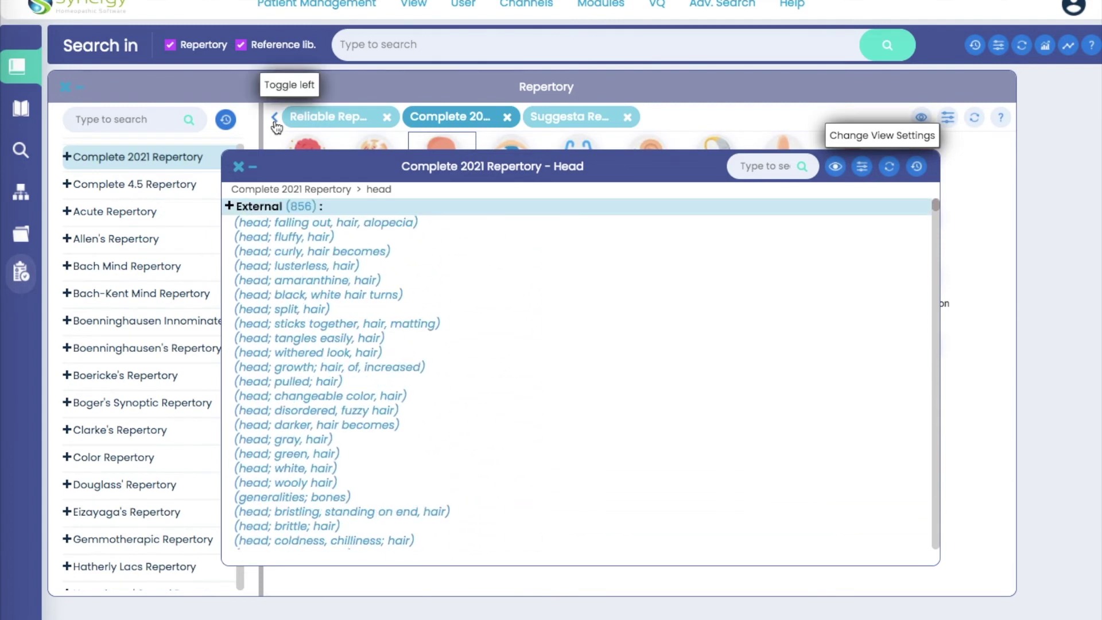
# Close and reopen Head, browse the Nose chapter, then return to Suggesta Repertory
pyautogui.click(239, 166)
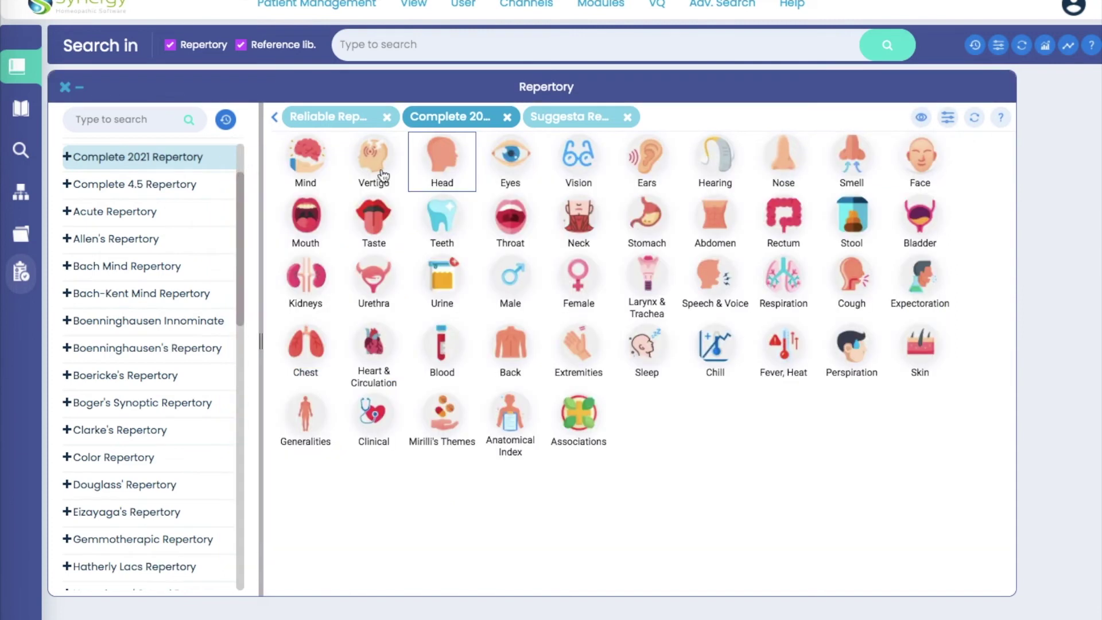
pyautogui.click(442, 161)
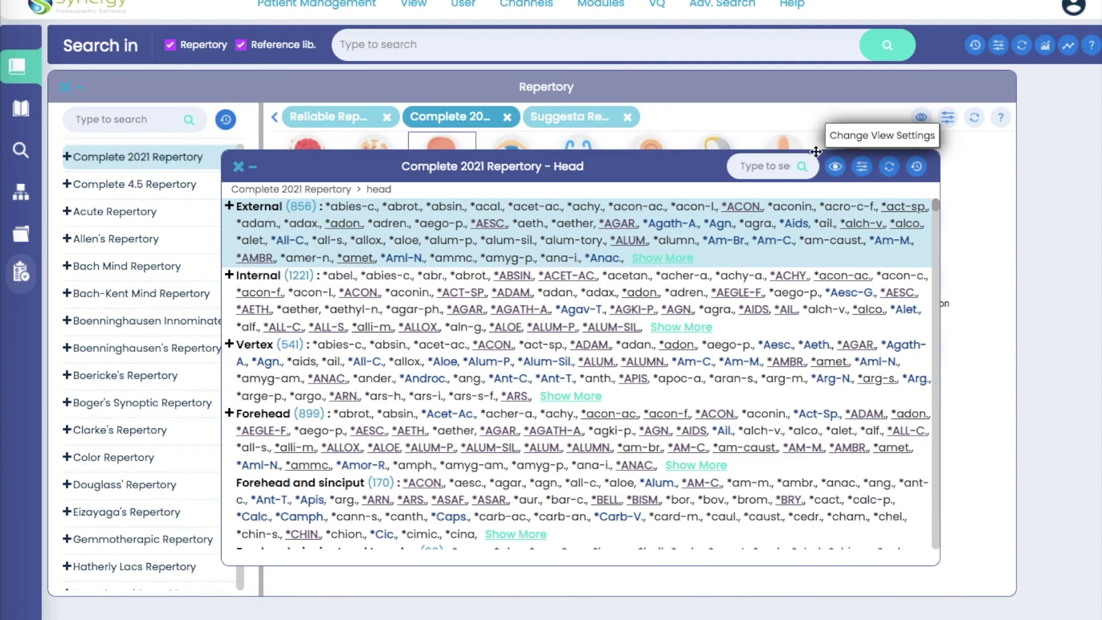
pyautogui.click(790, 148)
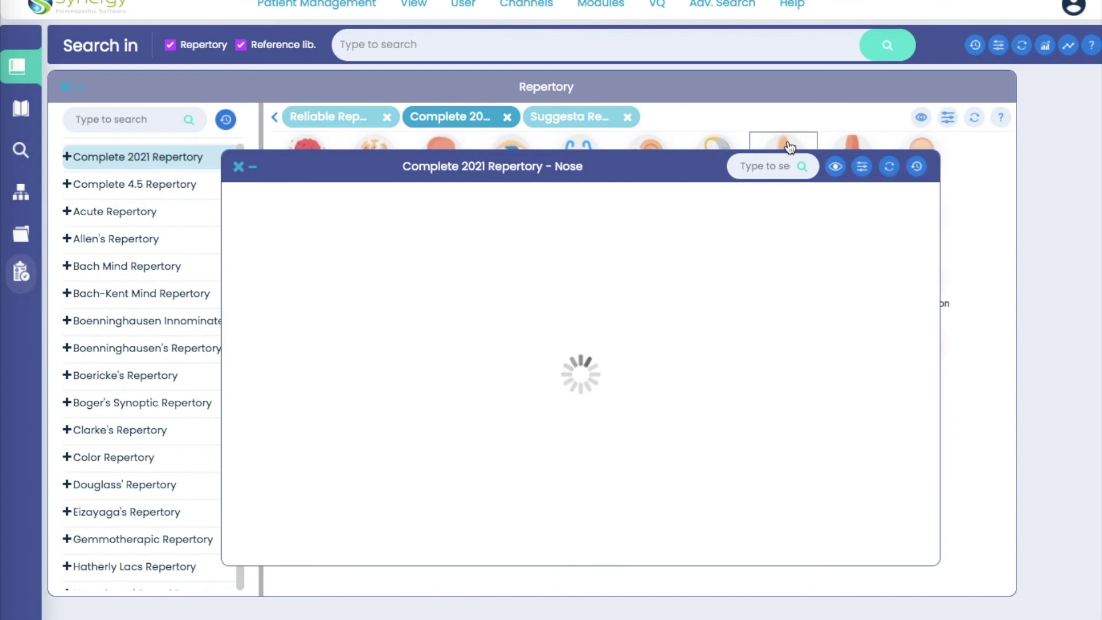
pyautogui.scroll(-3, 529, 260)
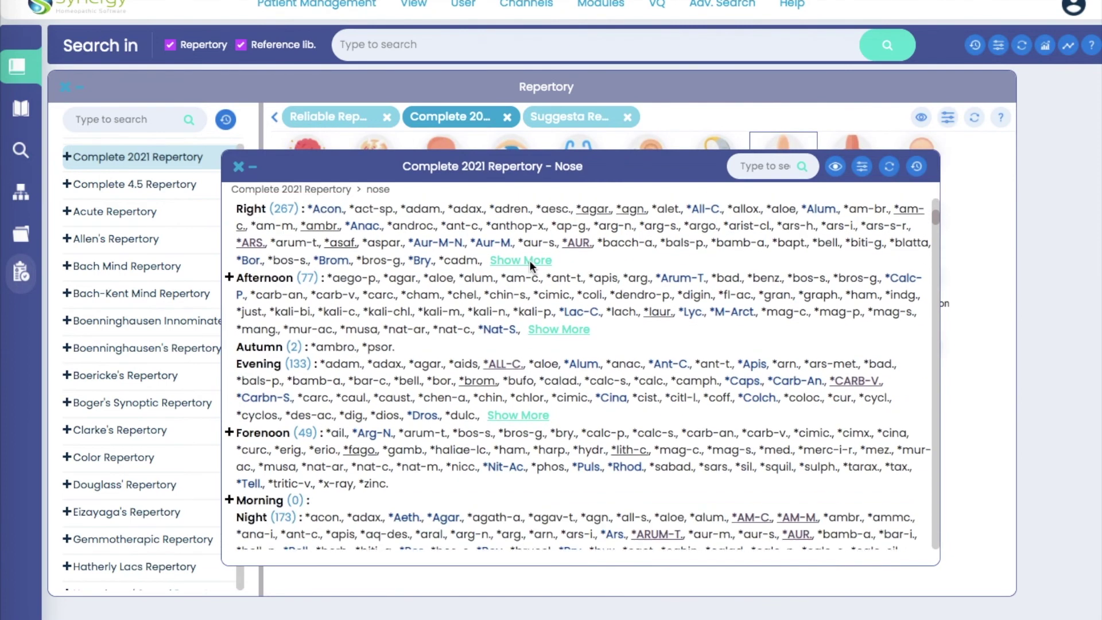
pyautogui.scroll(3, 529, 259)
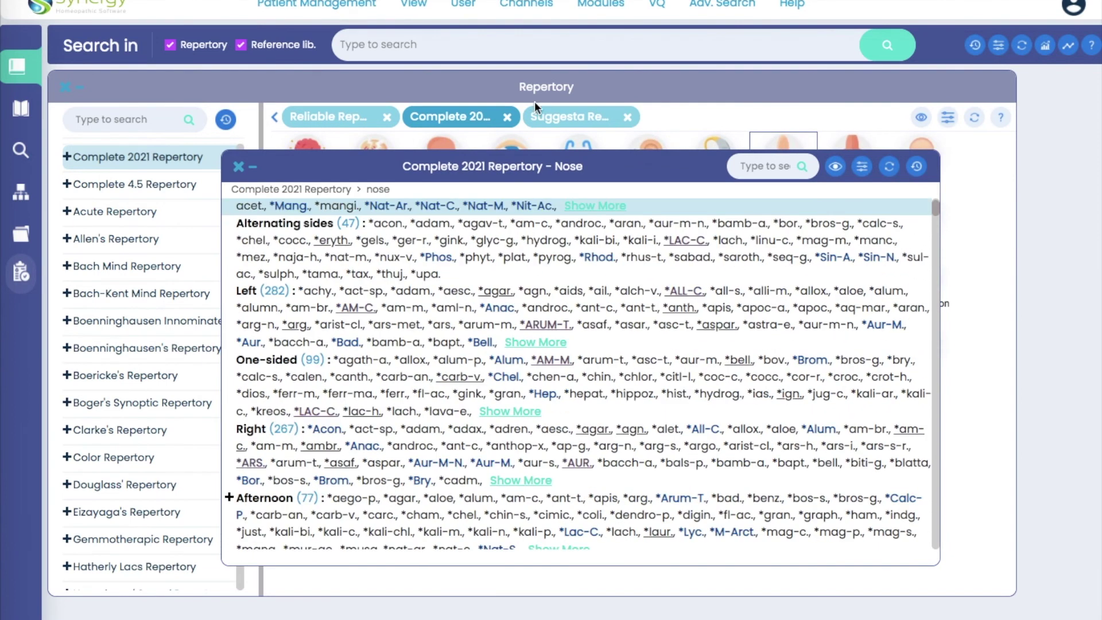
pyautogui.click(564, 117)
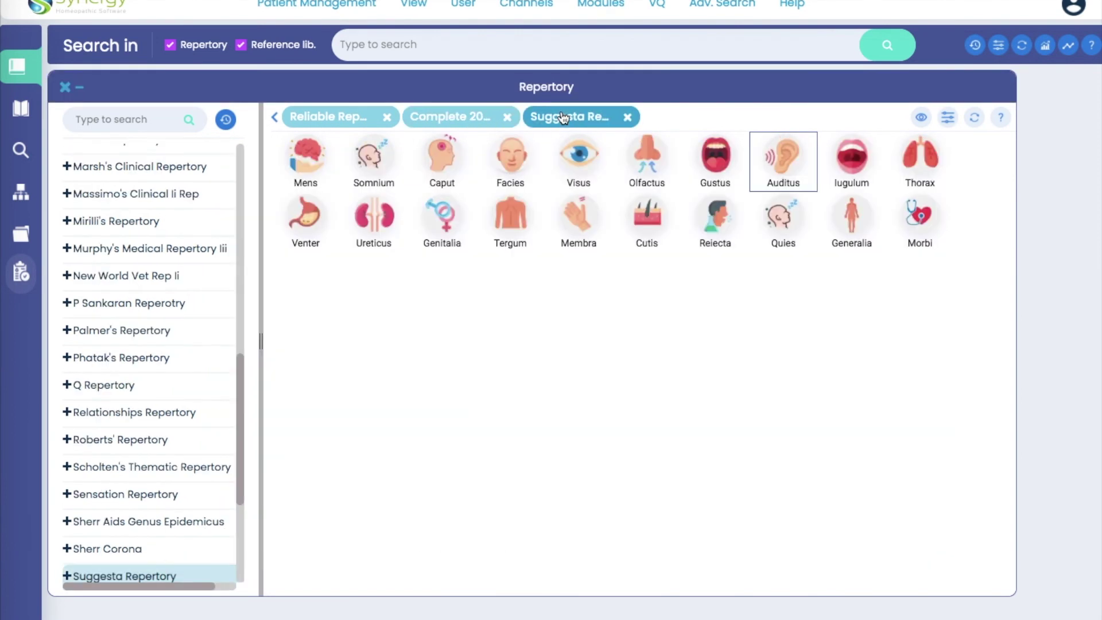
# Open Suggesta's Mens with Cross reference enabled and follow the 'Memory; active' cross-reference
pyautogui.click(304, 156)
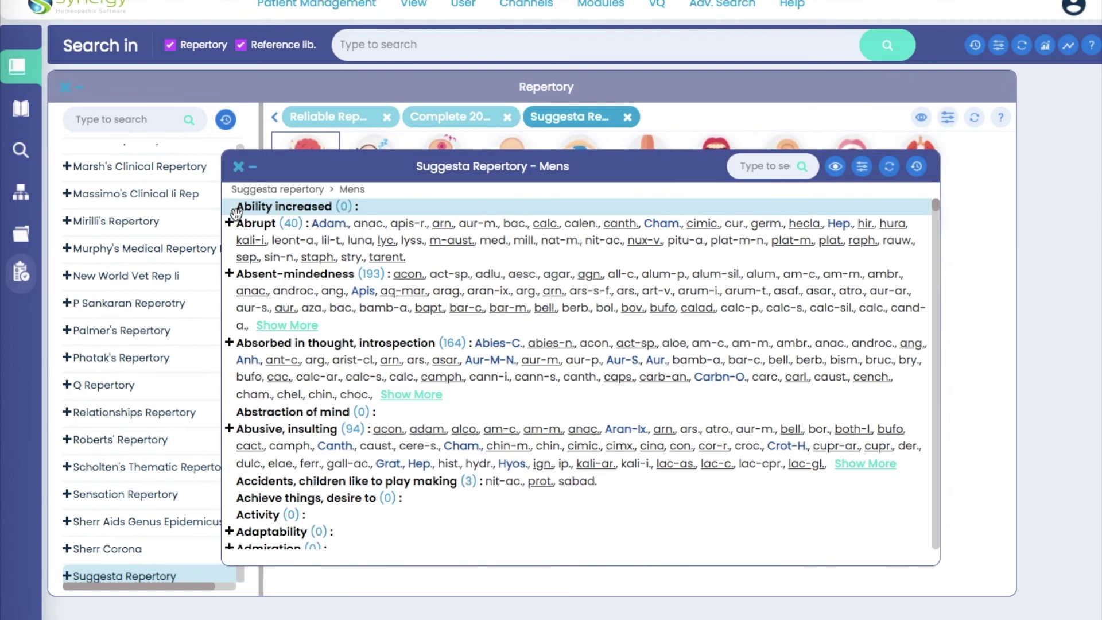
pyautogui.click(835, 170)
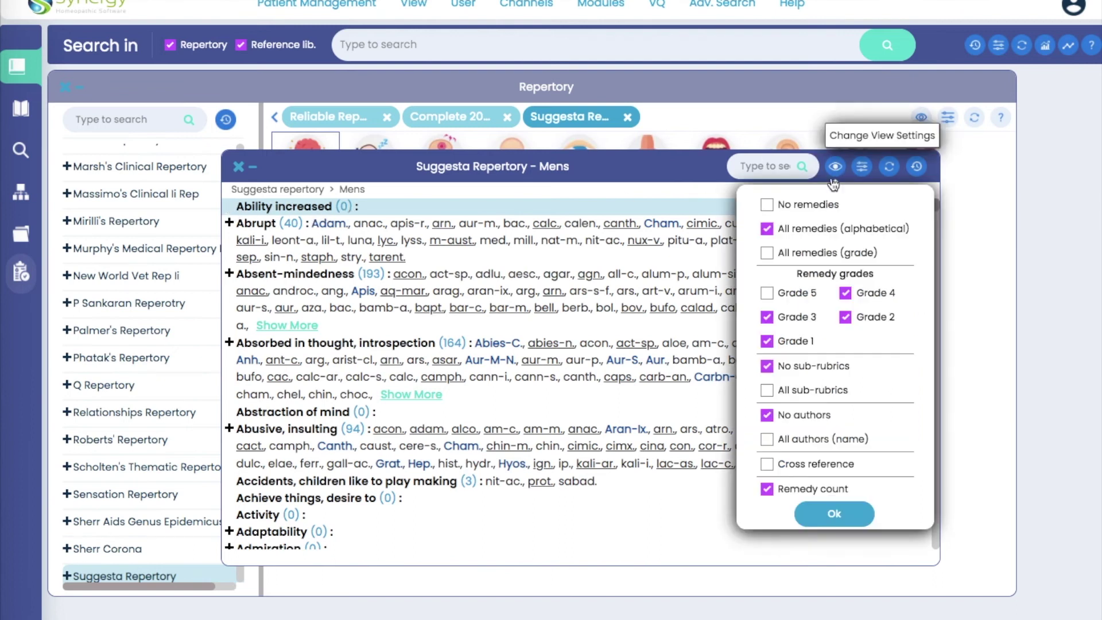
pyautogui.click(766, 464)
pyautogui.click(830, 513)
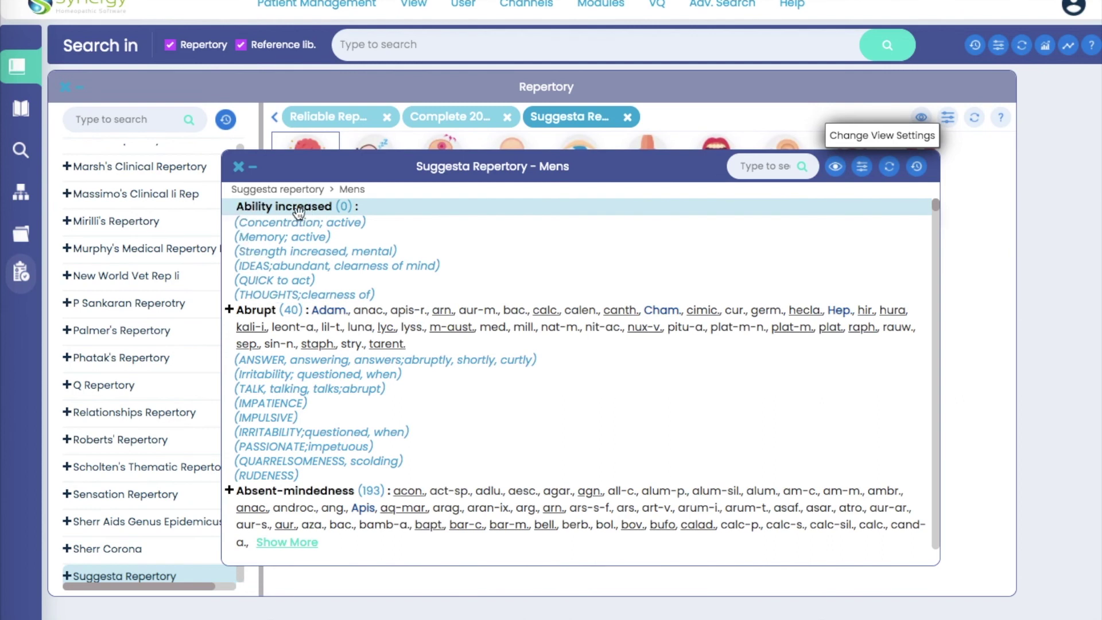
pyautogui.click(268, 240)
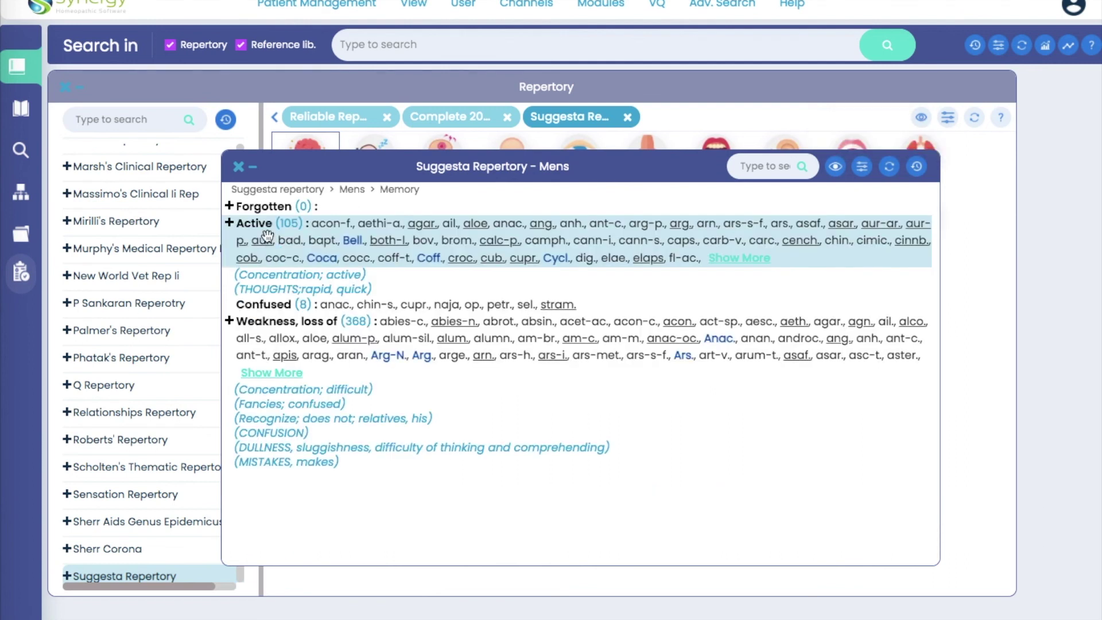